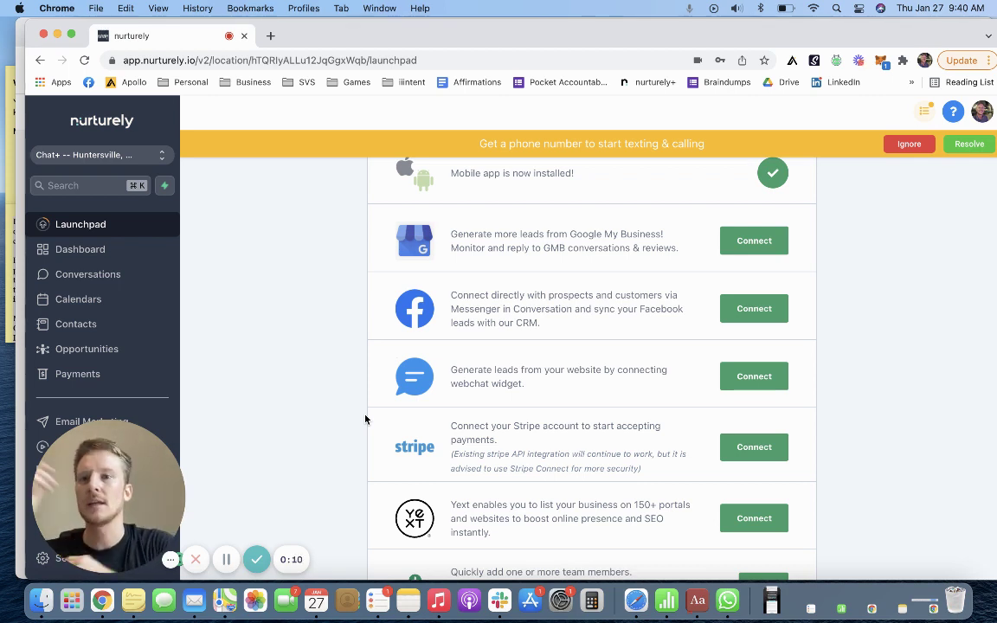
Scroll the Launchpad's integration list: Google My Business, Facebook, webchat, Stripe and Yext.
click(118, 57)
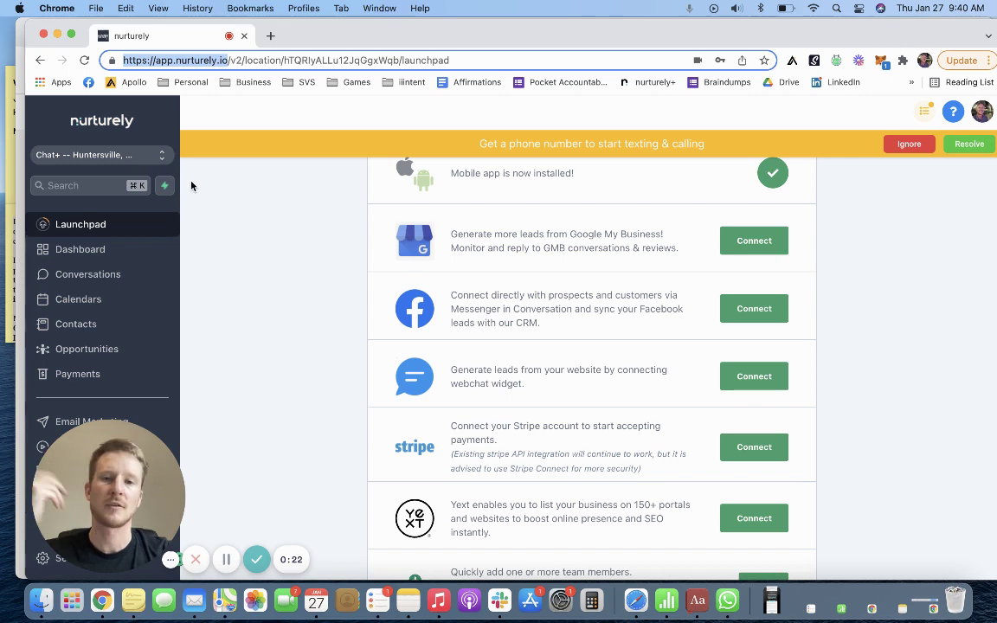
scroll(192, 186, down, 1)
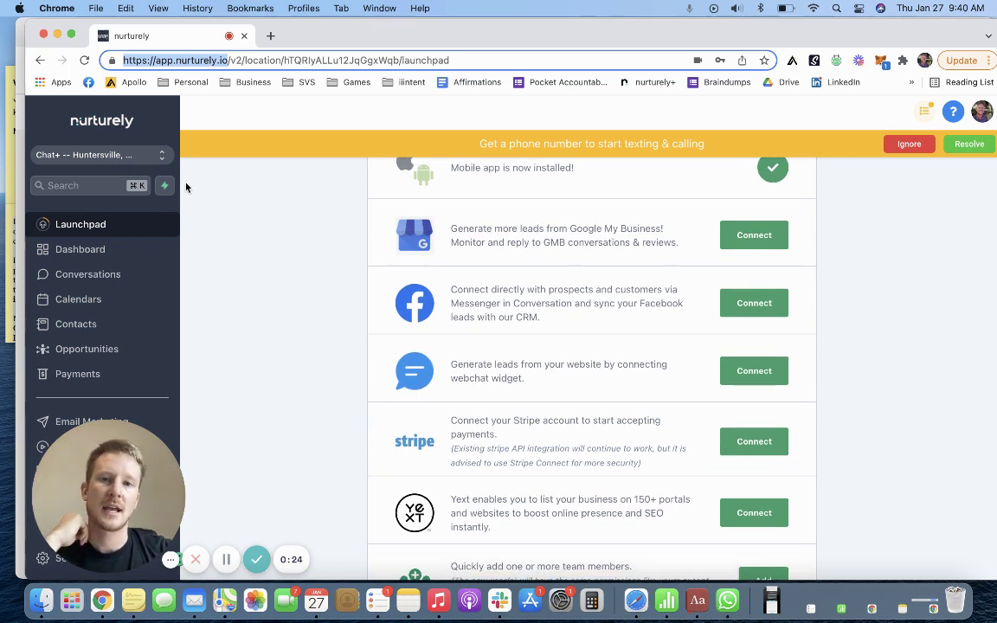
scroll(187, 187, down, 1)
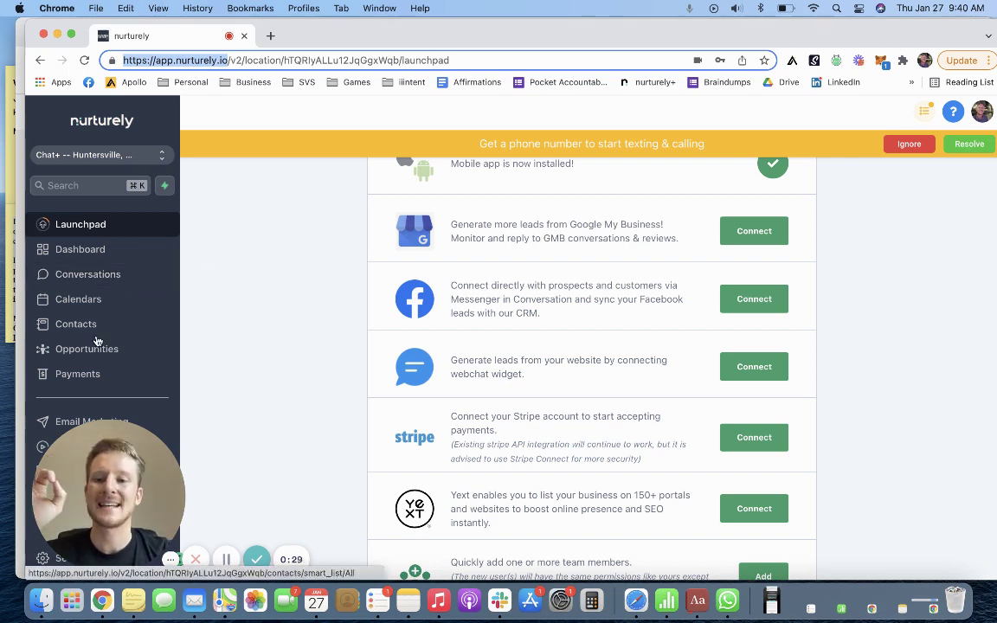
mouse_move(130, 450)
mouse_down()
mouse_move(843, 423)
mouse_move(780, 439)
mouse_up()
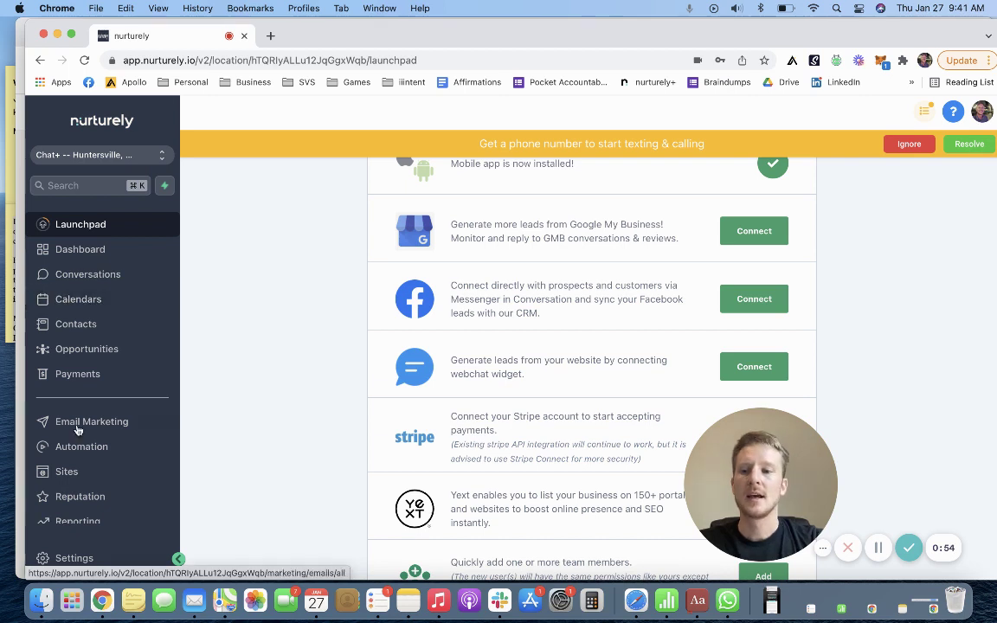
Open Sites > Chat Widget and ignore the orange phone-number banner.
click(97, 476)
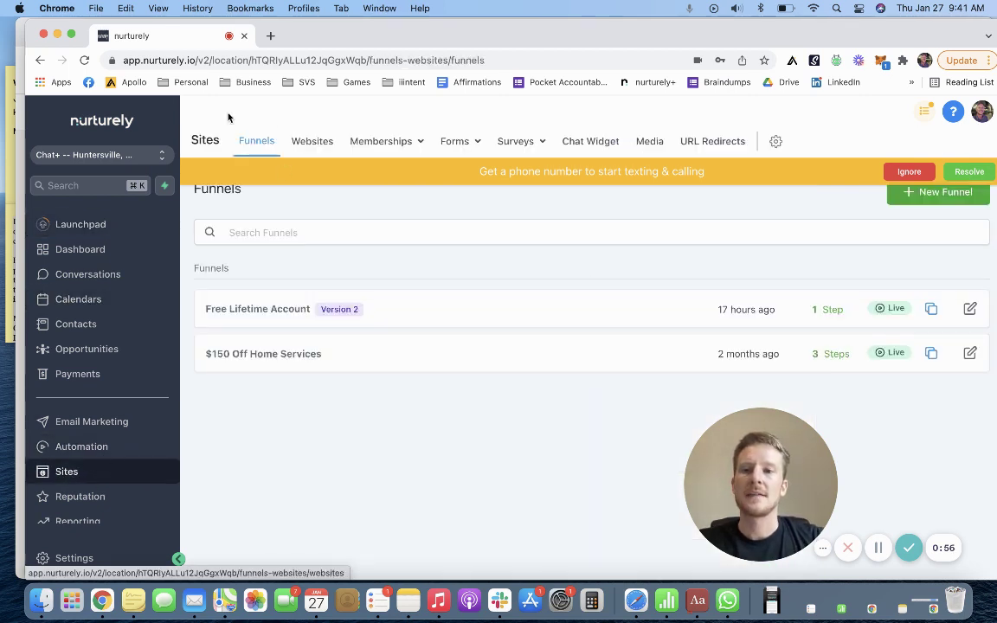
click(590, 142)
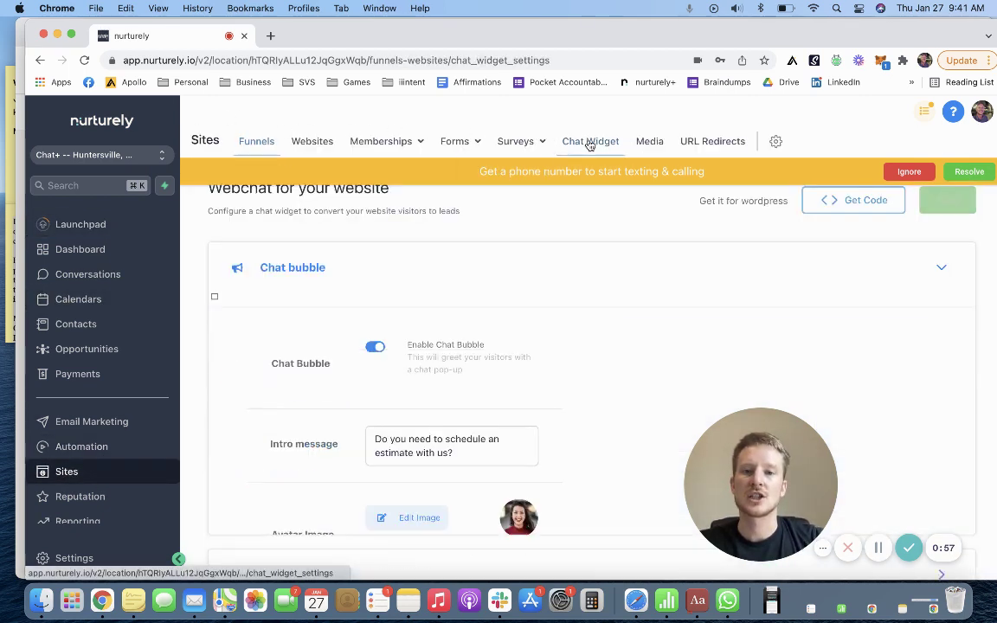
click(919, 178)
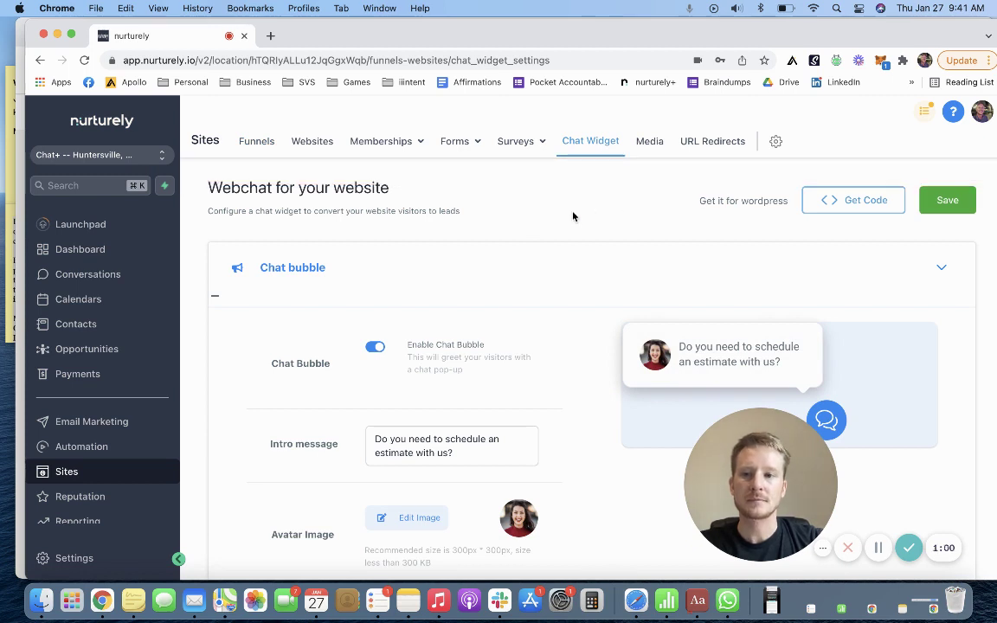
Review the chat bubble's estimate-scheduling prompt and the returning-visitor greeting.
scroll(567, 232, down, 1)
scroll(534, 231, down, 2)
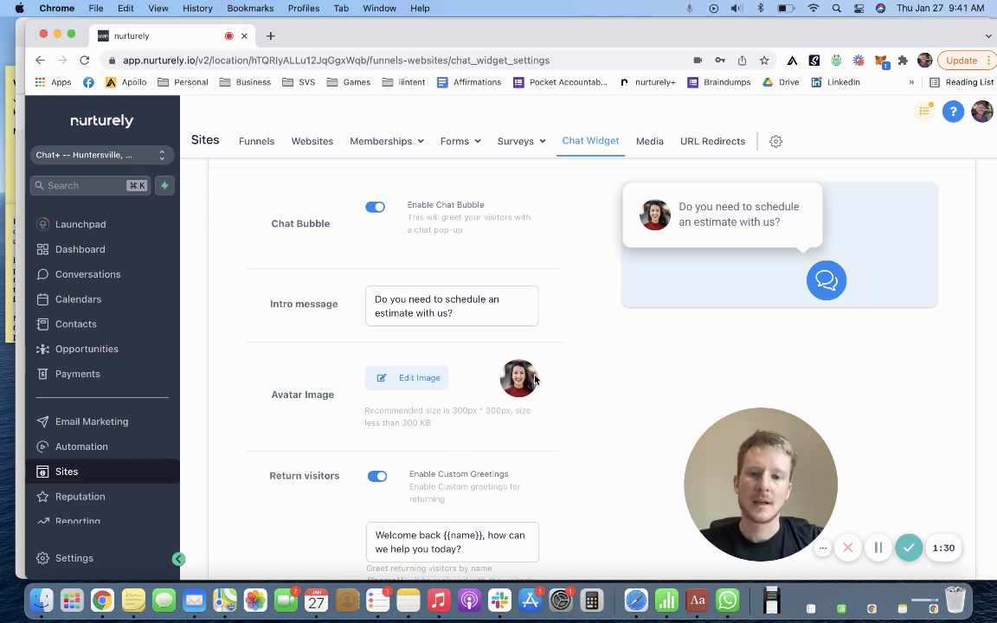
scroll(325, 487, down, 2)
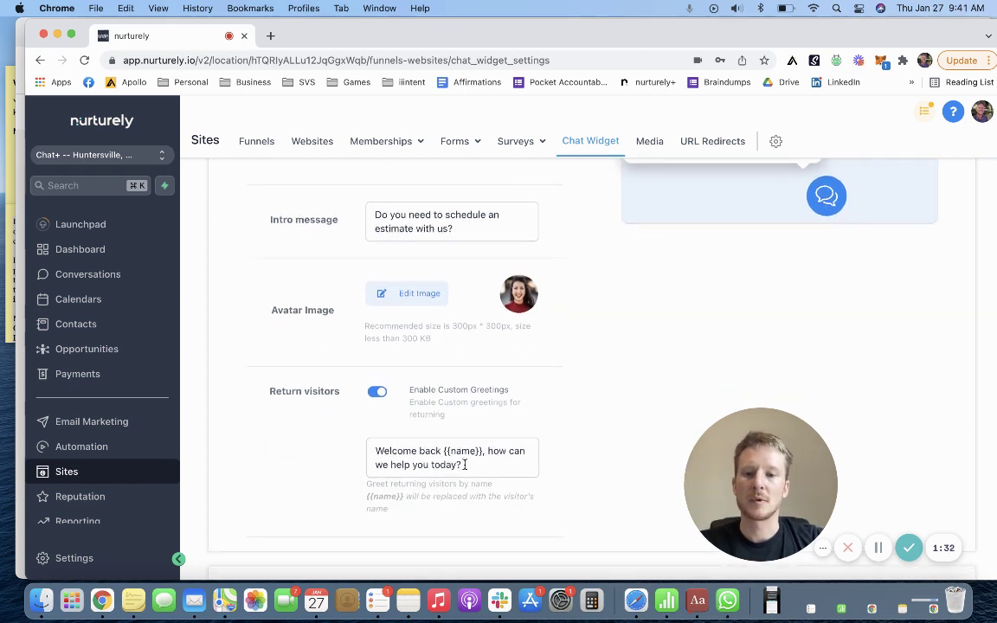
drag(467, 465, 315, 451)
click(544, 448)
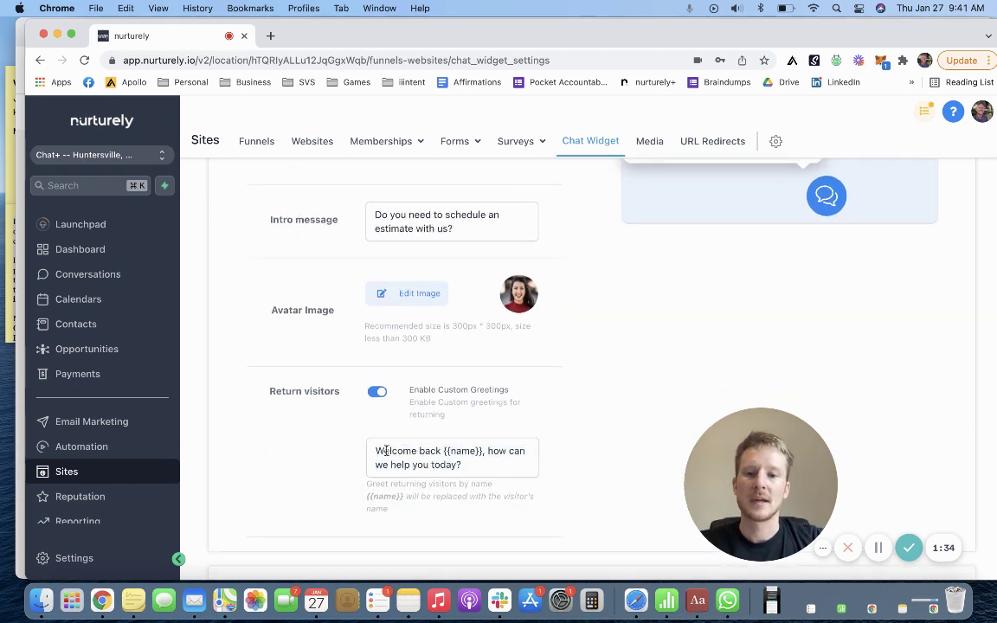
scroll(326, 441, up, 1)
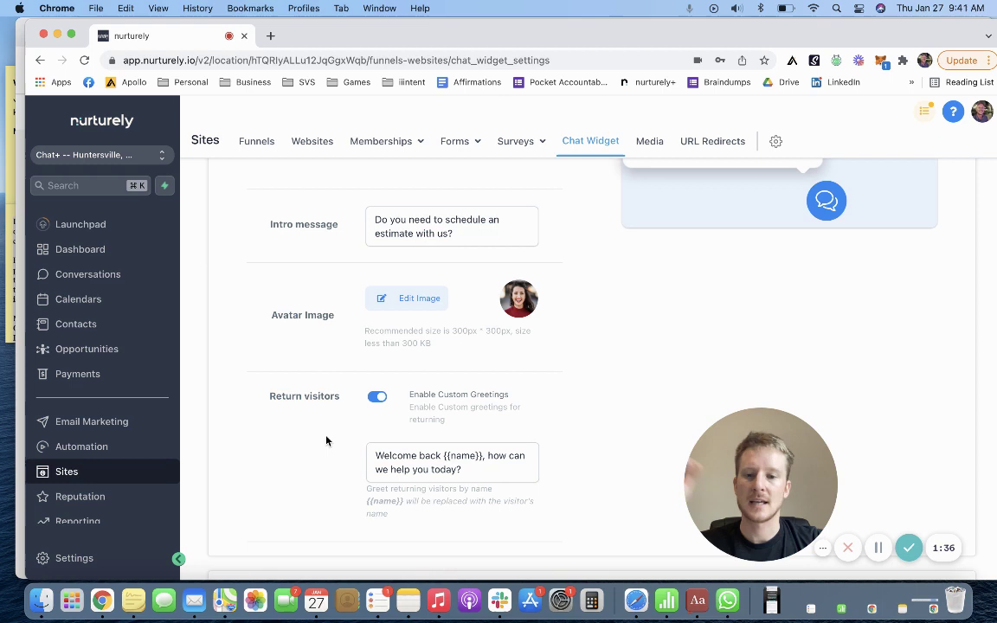
scroll(343, 434, up, 2)
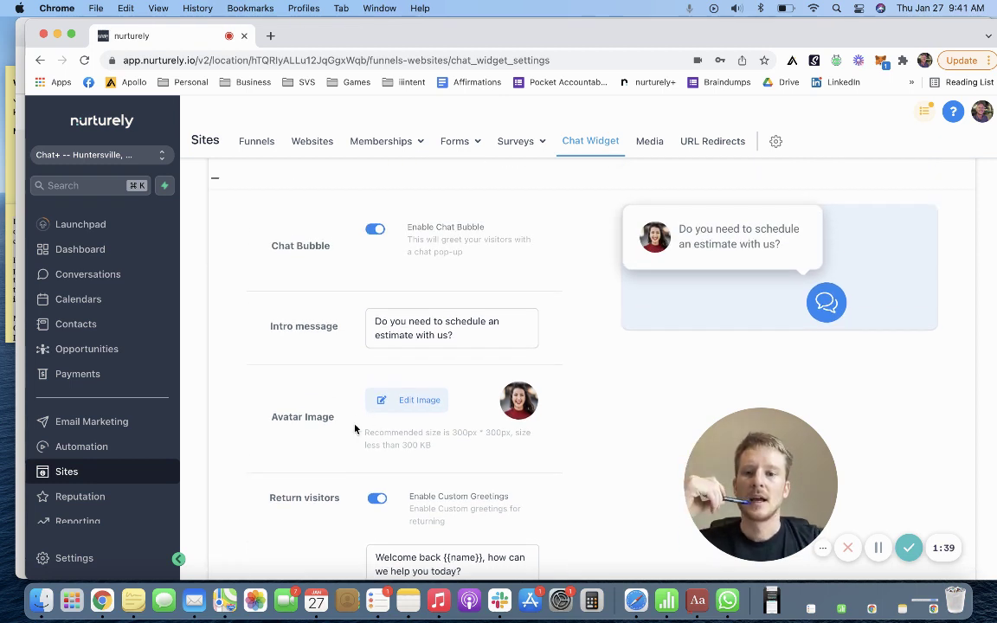
scroll(473, 332, up, 1)
scroll(473, 332, up, 1)
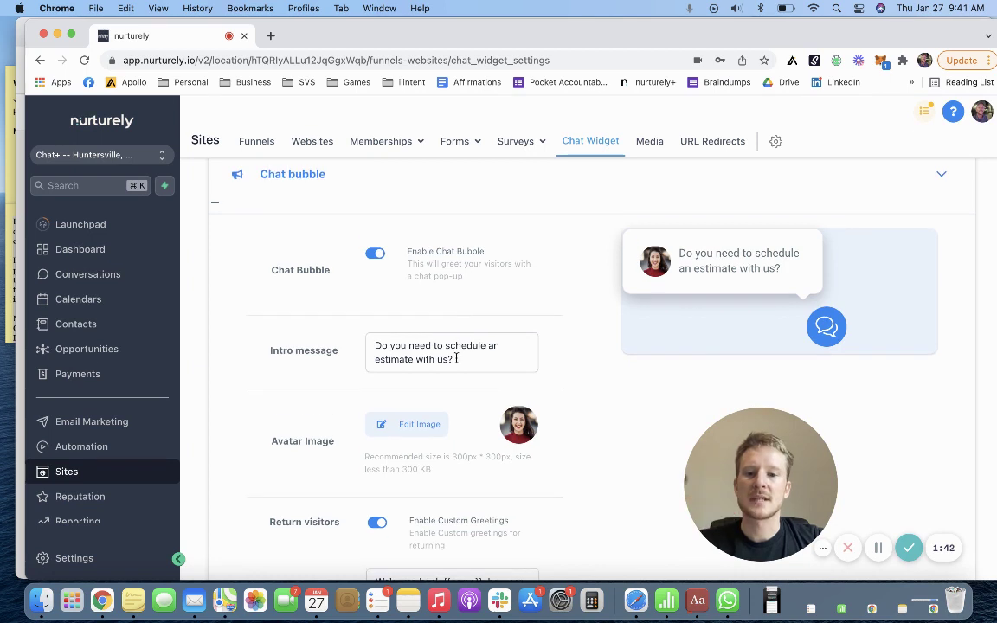
drag(457, 359, 367, 344)
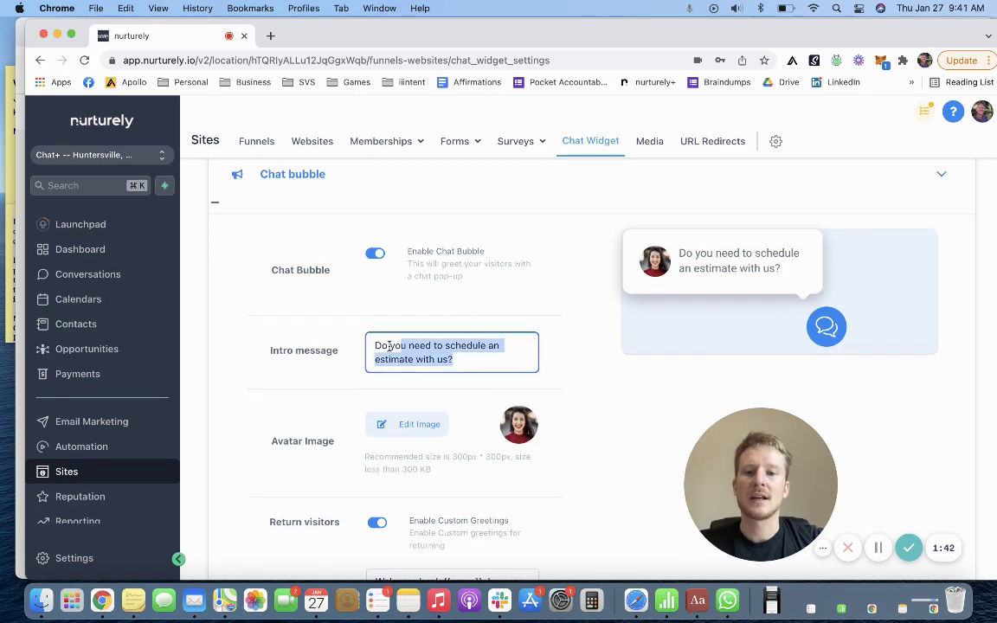
click(468, 360)
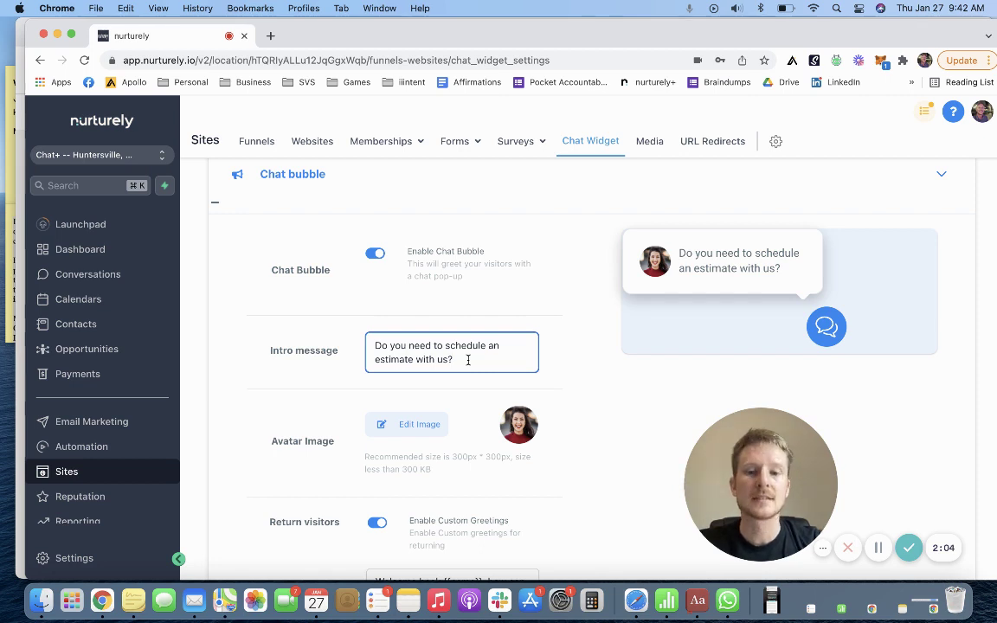
scroll(467, 360, down, 1)
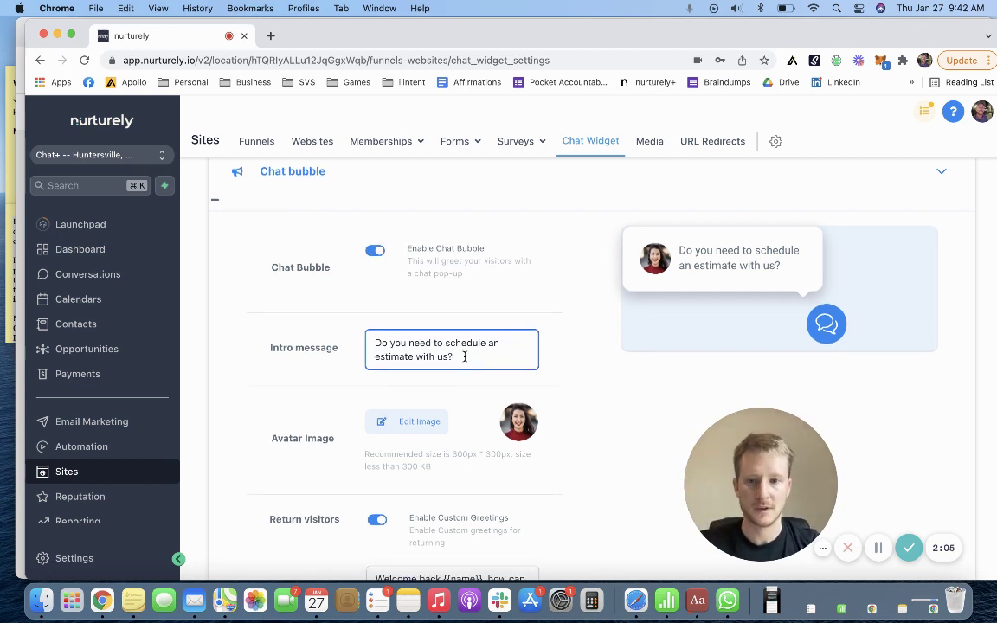
drag(461, 357, 370, 342)
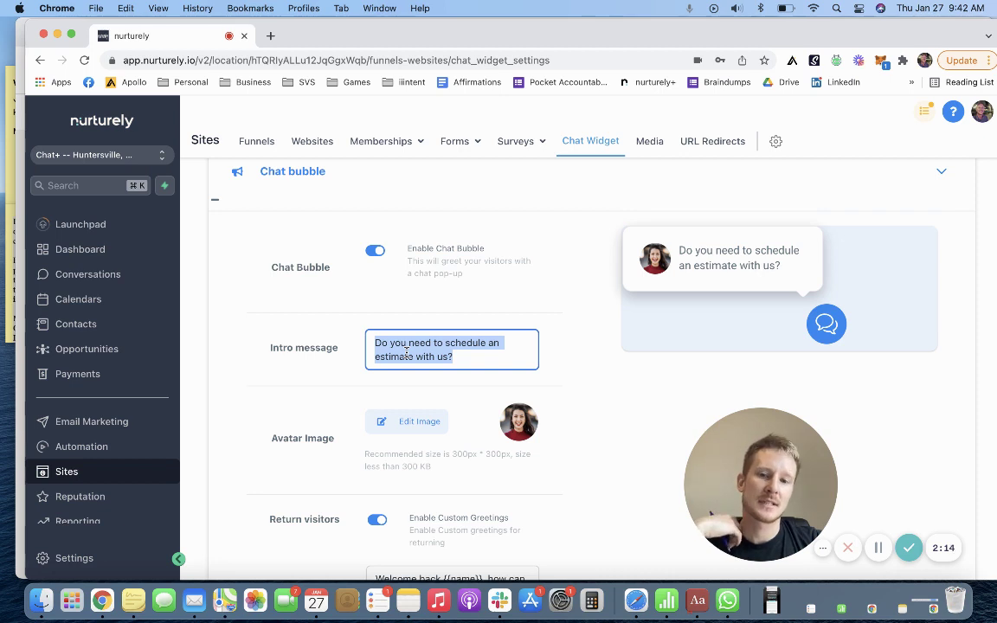
click(456, 355)
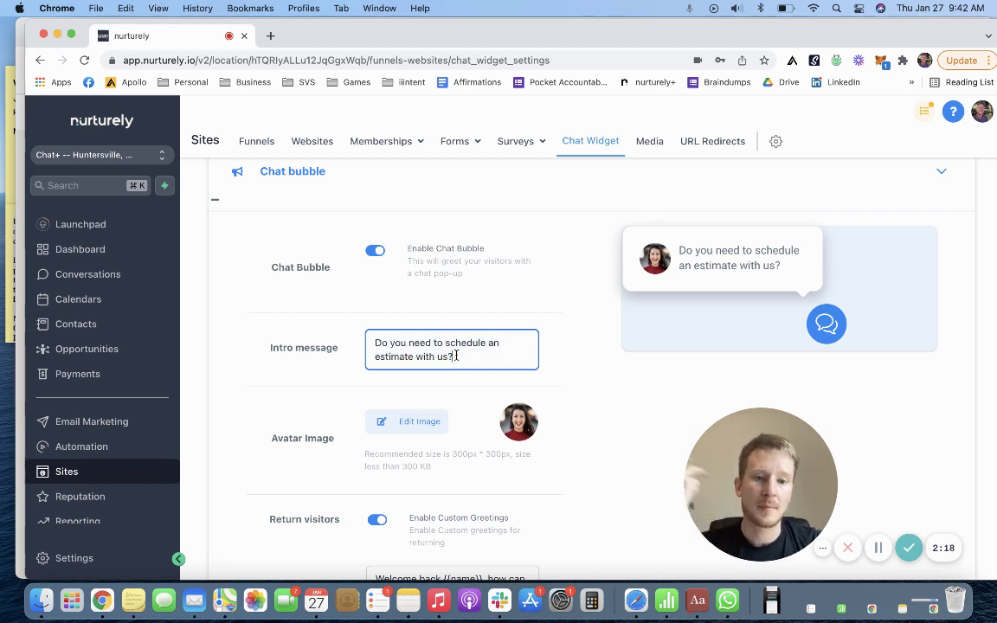
scroll(459, 357, down, 1)
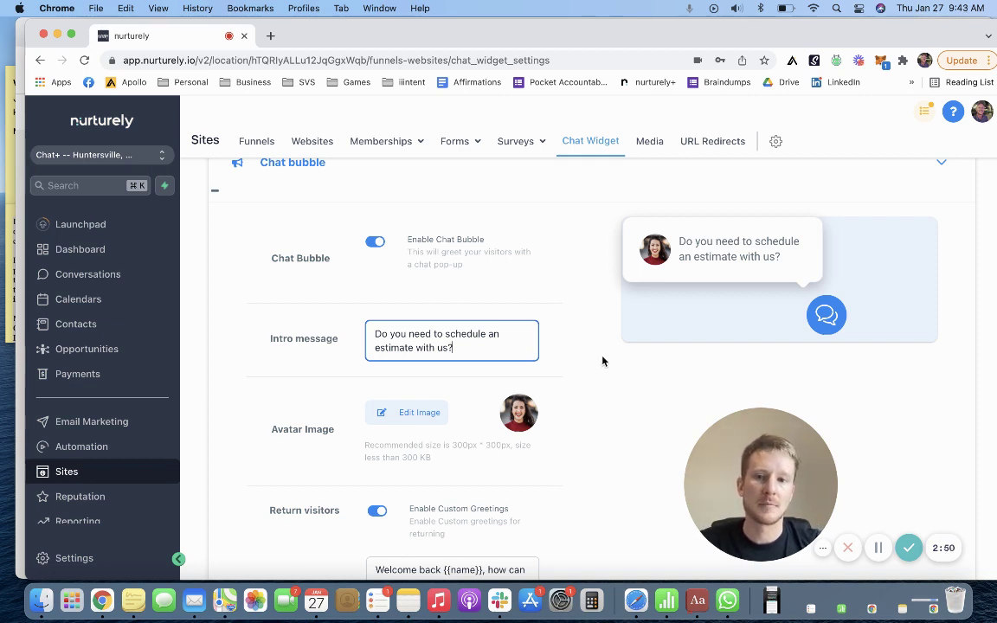
Expand Widget window, select the #188bf6 widget colour hex, and start a new browser tab.
scroll(599, 362, up, 3)
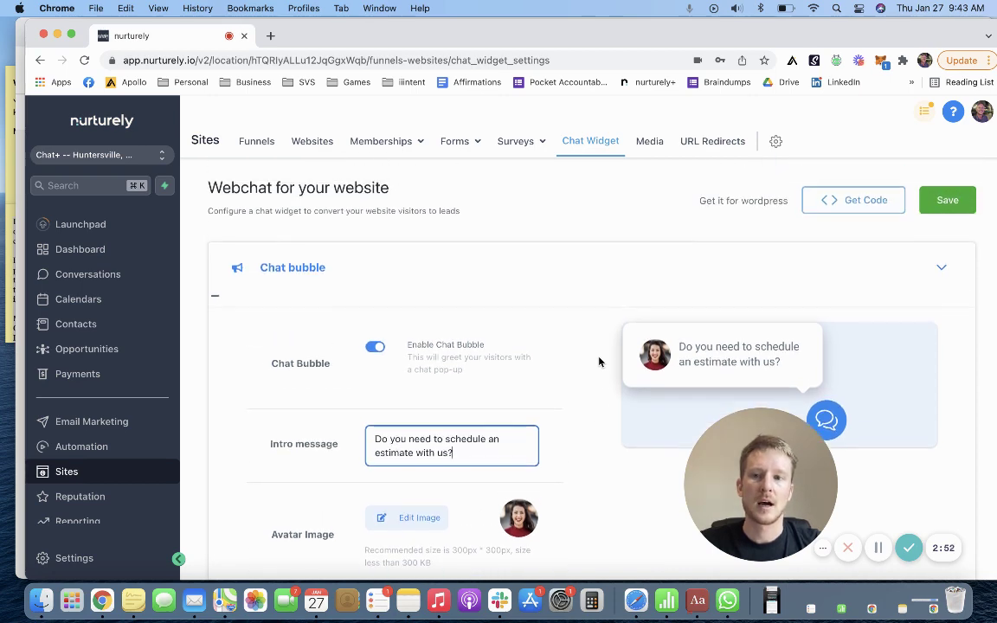
scroll(447, 375, down, 5)
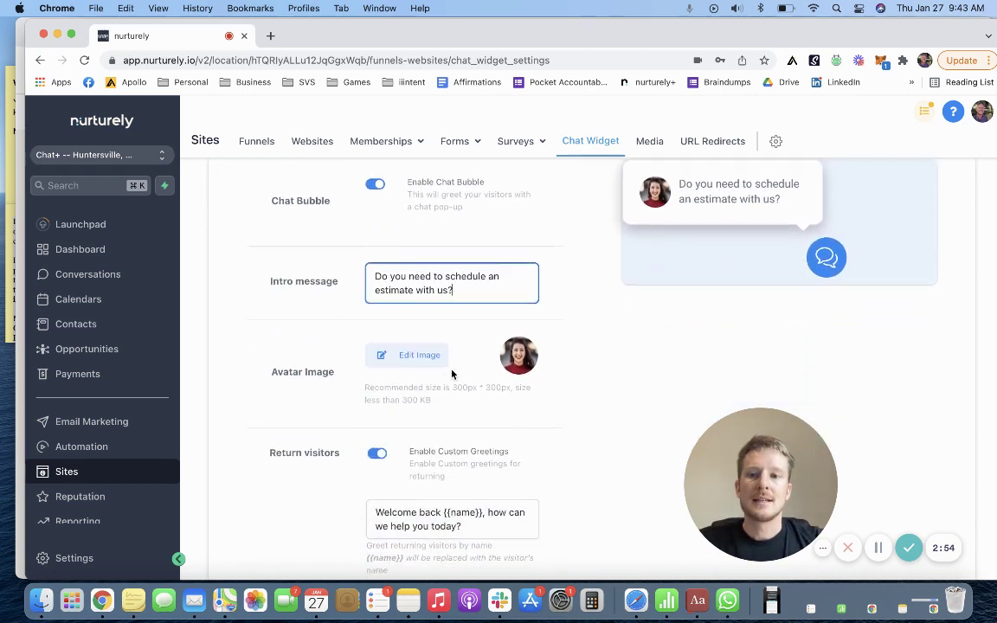
click(389, 382)
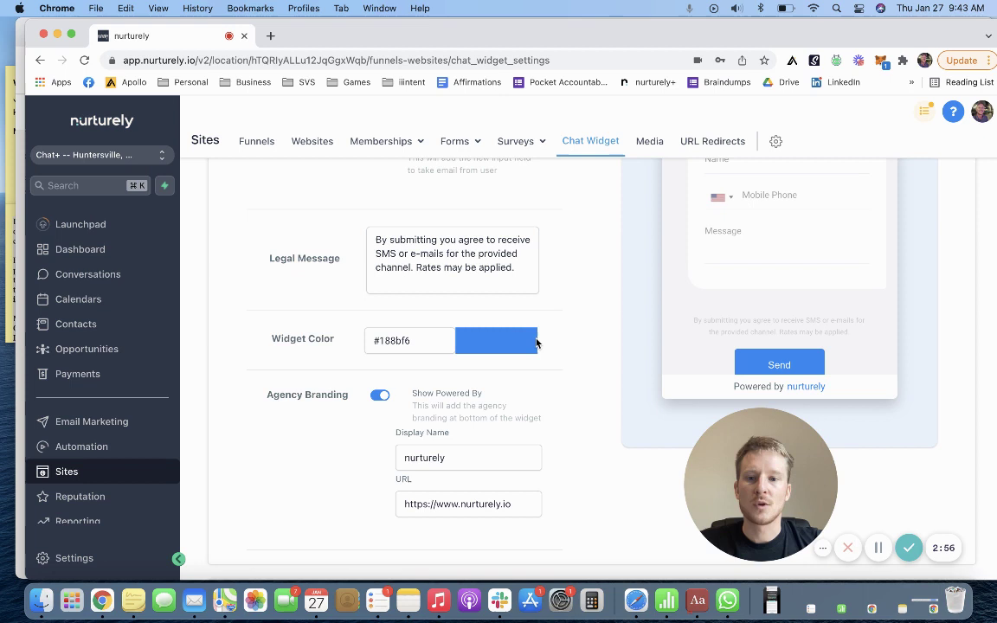
click(417, 370)
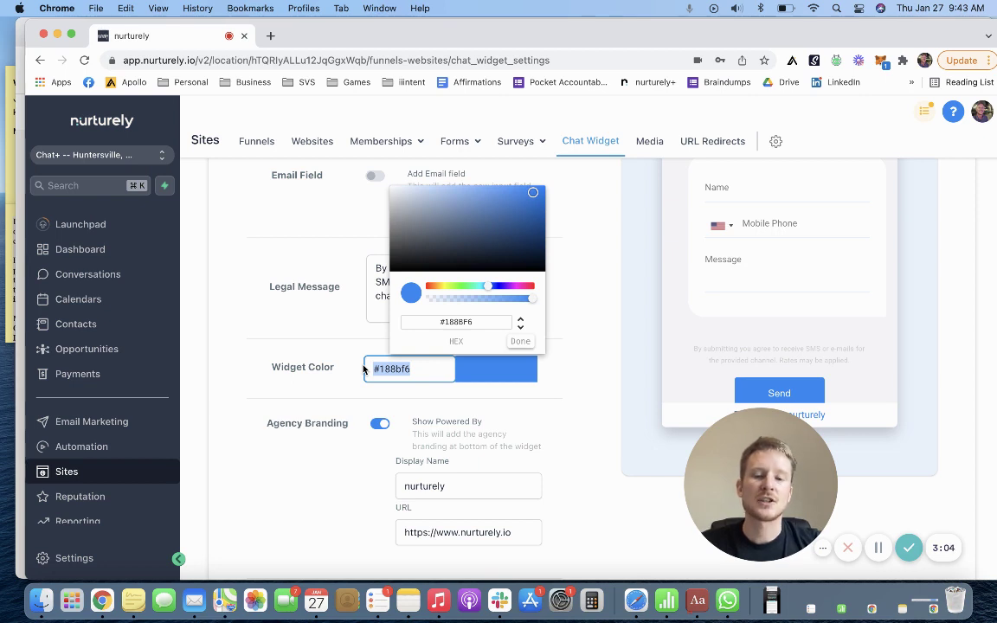
click(363, 370)
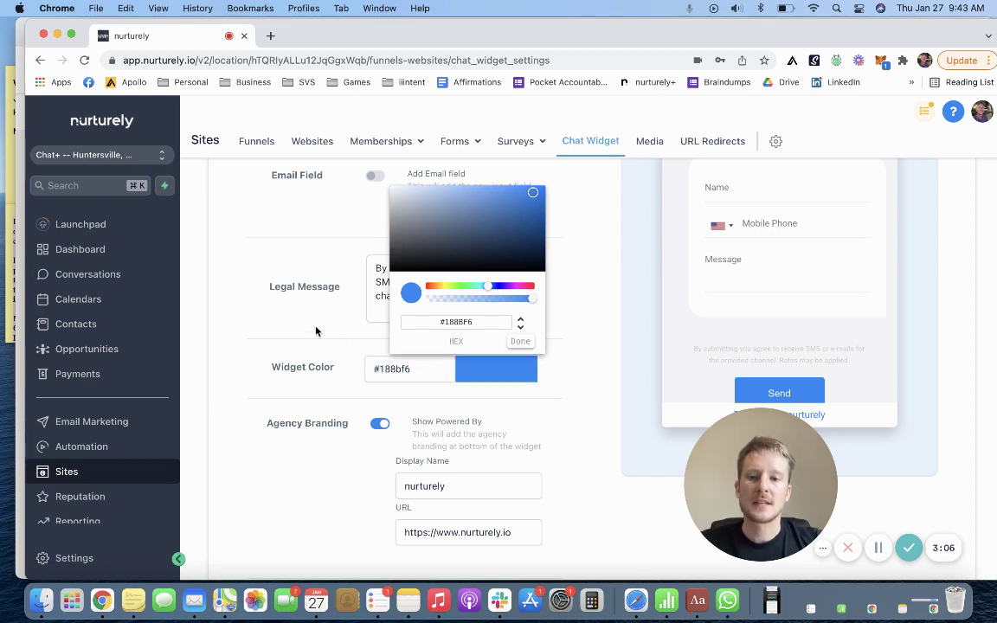
double_click(416, 374)
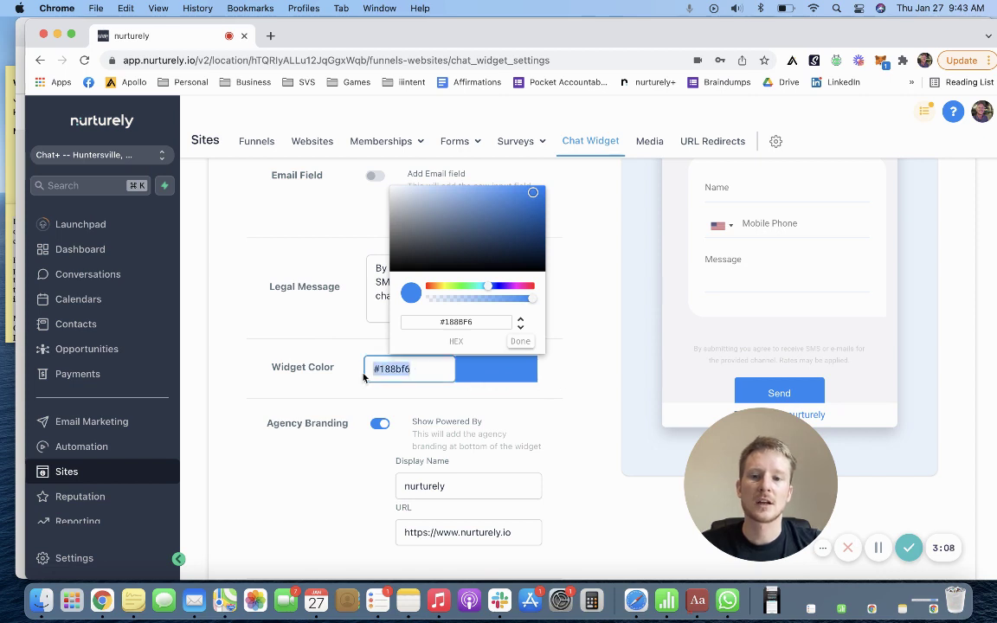
click(321, 387)
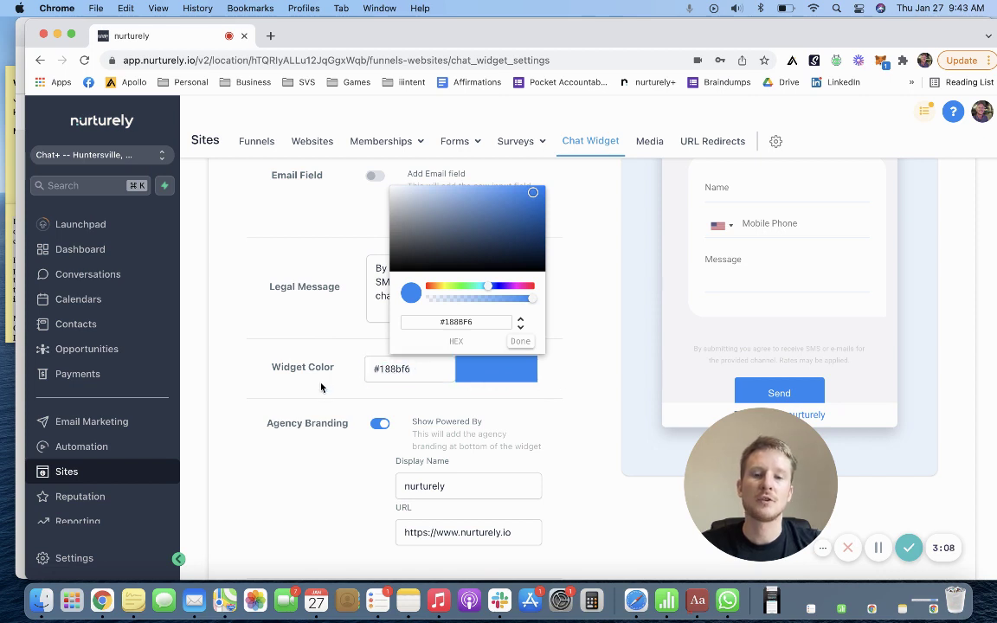
click(271, 36)
Load imagecolorpicker.com from an 'image' search, then go back to the Nurturely tab.
text(imag)
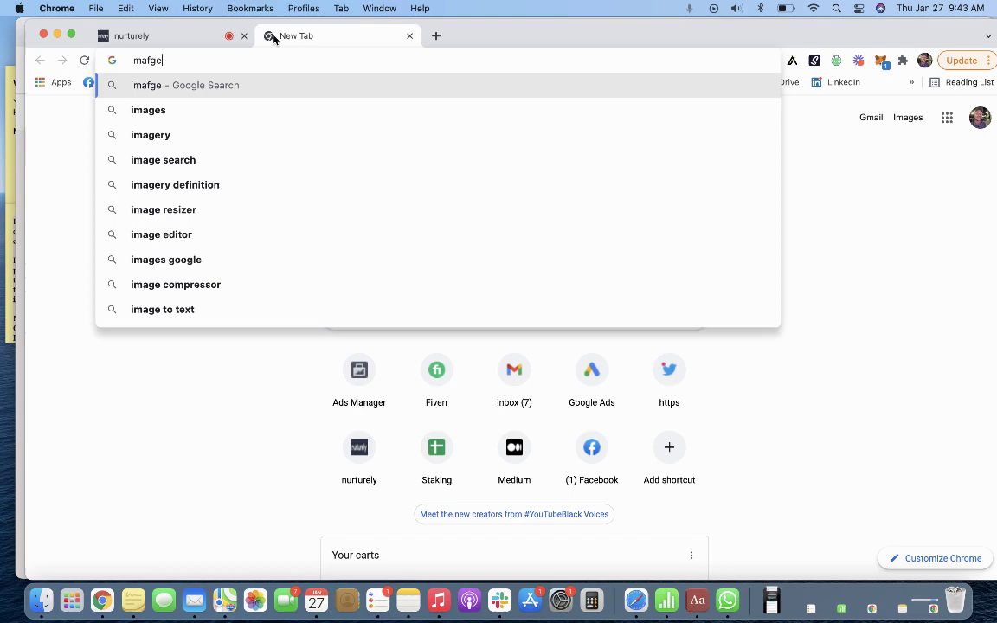
text(e)
key(Return)
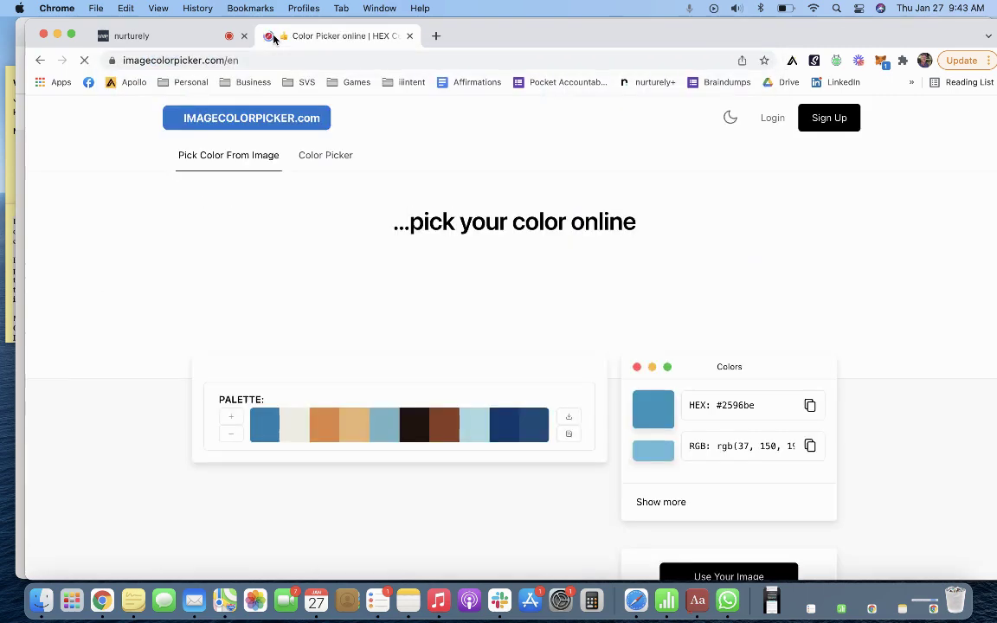
click(189, 37)
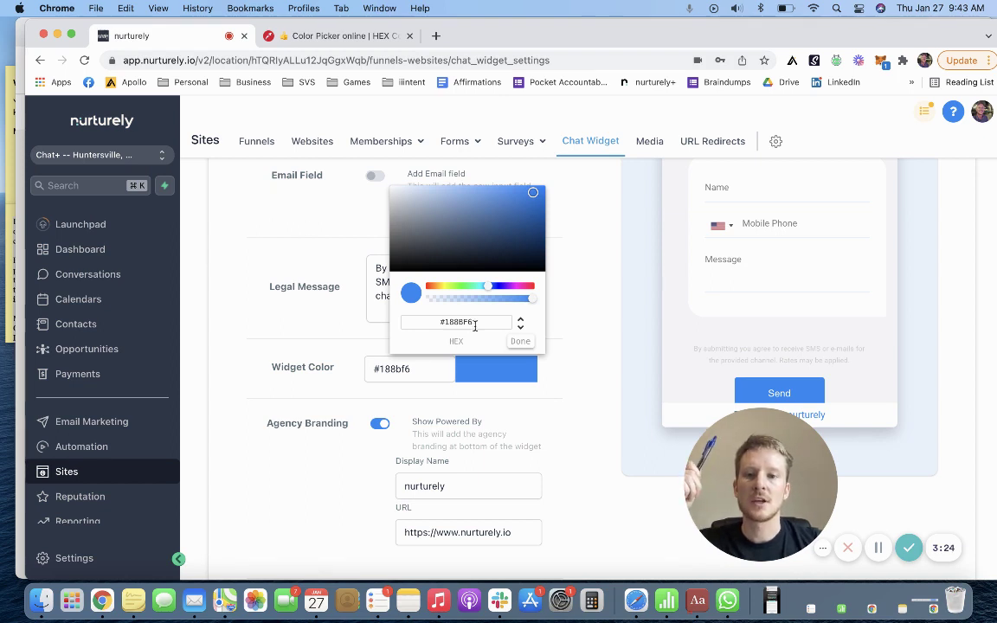
drag(471, 324, 438, 326)
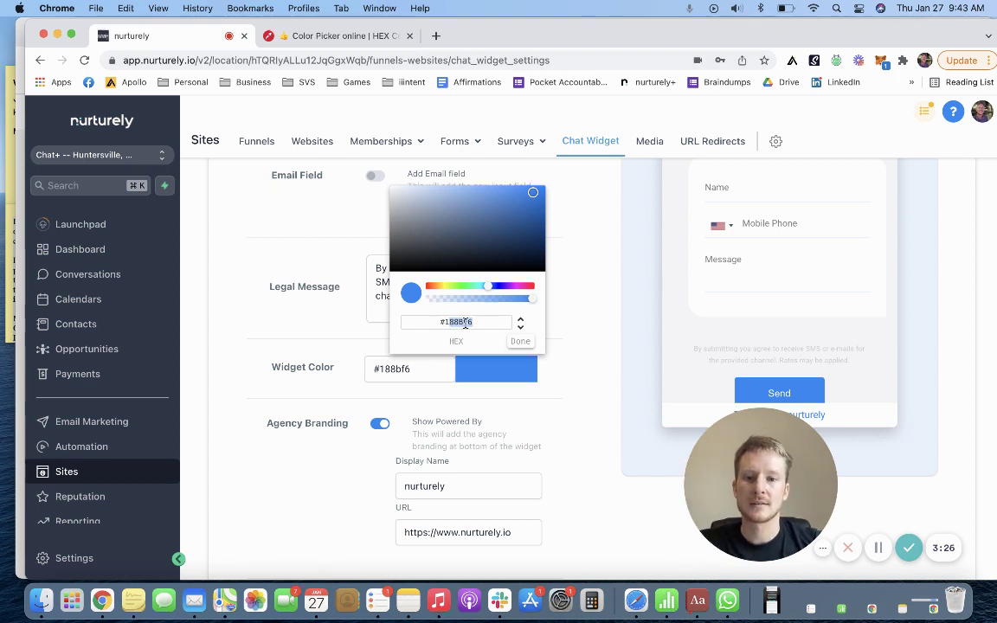
click(481, 321)
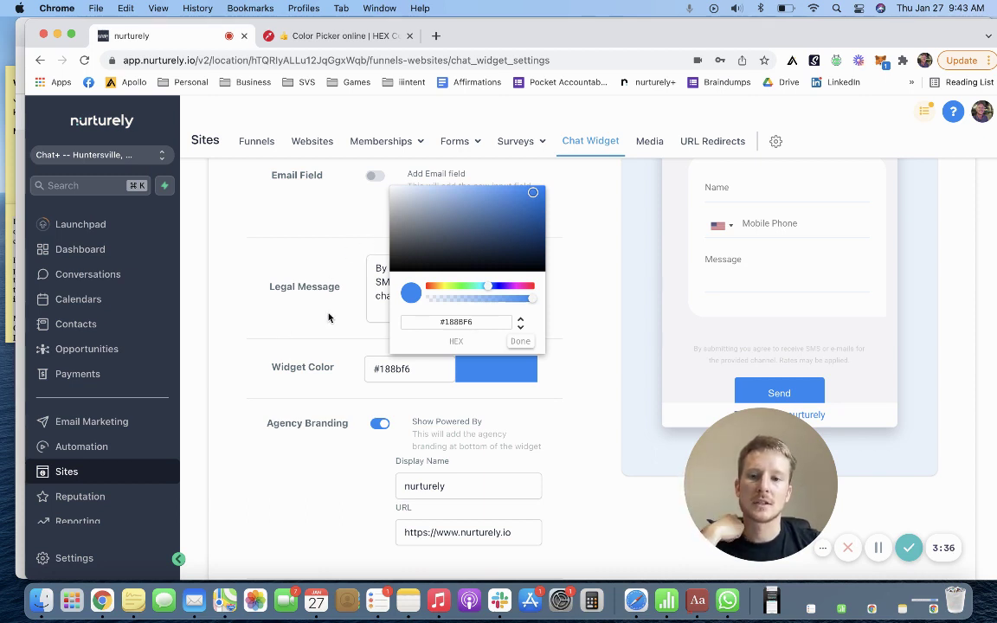
scroll(555, 295, up, 2)
scroll(555, 296, up, 3)
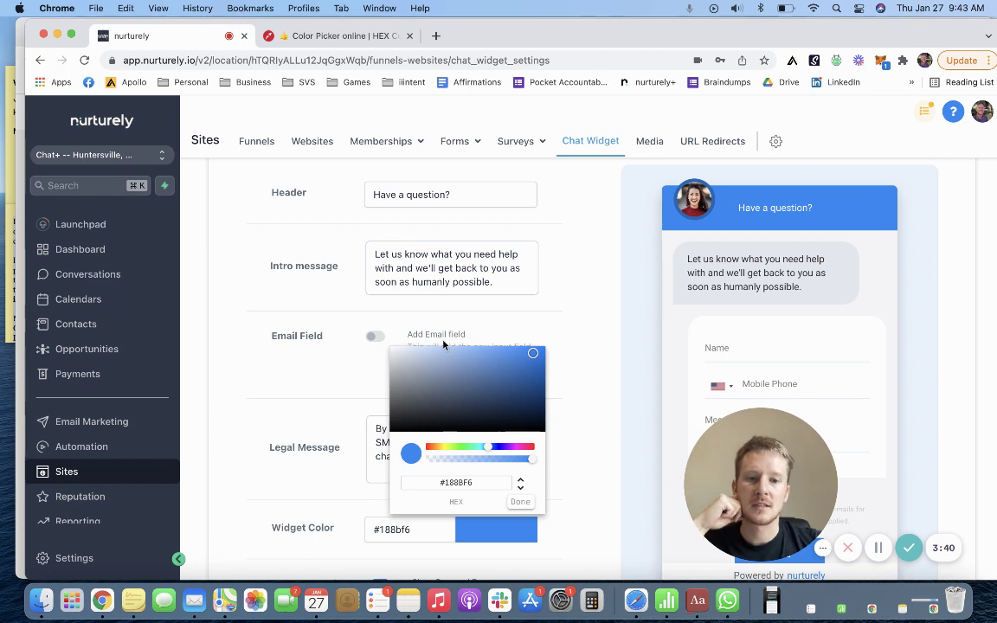
drag(775, 506, 156, 506)
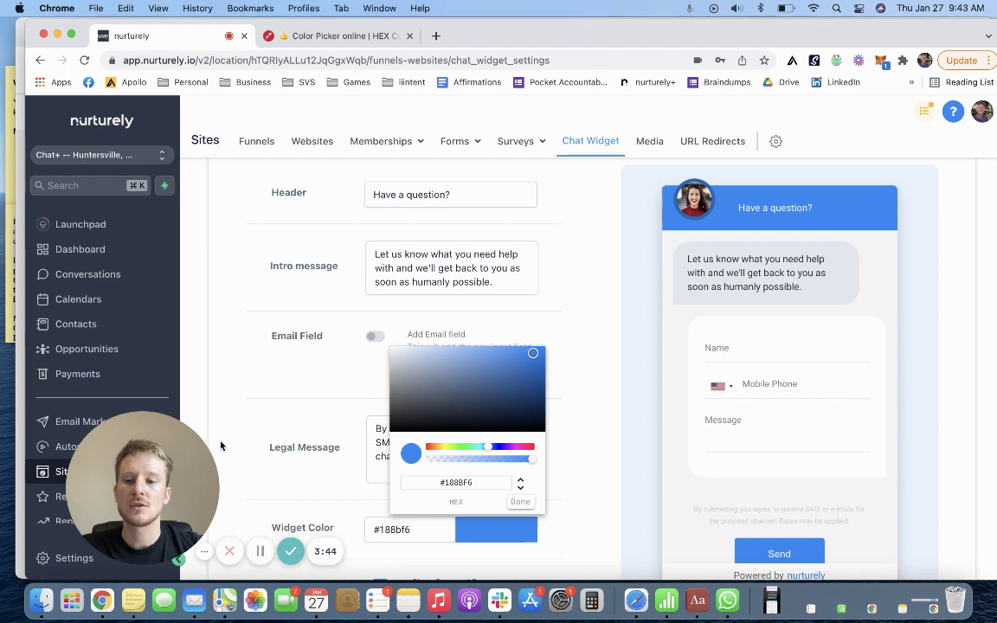
drag(186, 468, 154, 459)
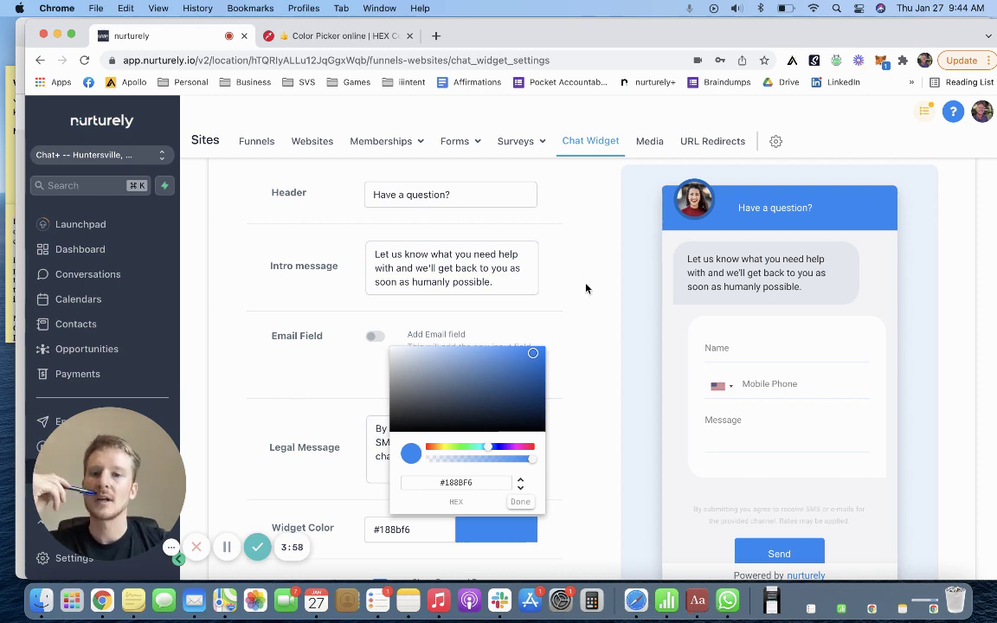
scroll(586, 287, down, 3)
scroll(588, 299, down, 2)
scroll(592, 309, up, 2)
scroll(580, 311, up, 1)
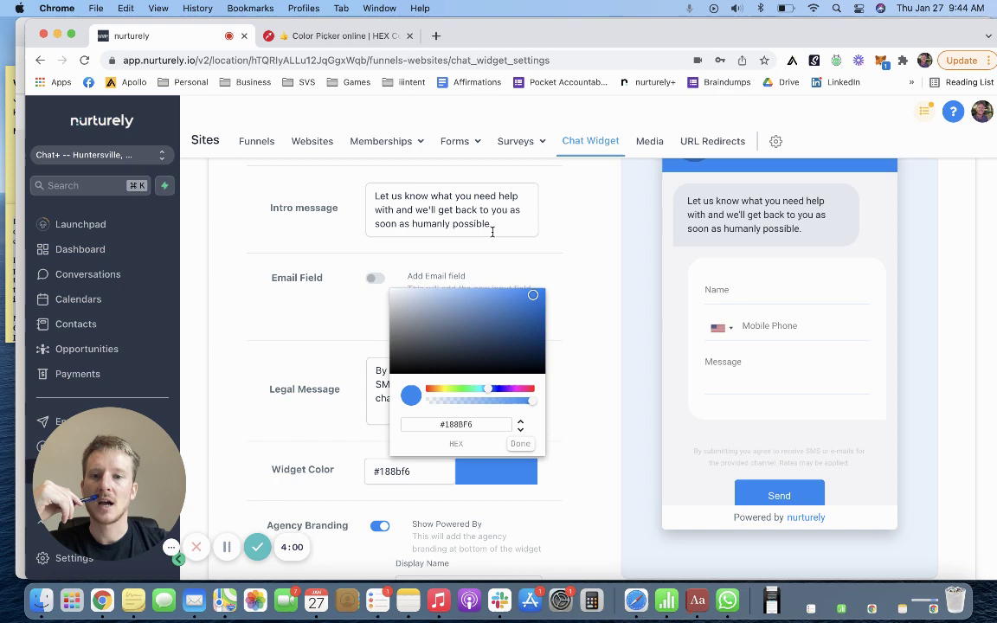
scroll(537, 264, down, 6)
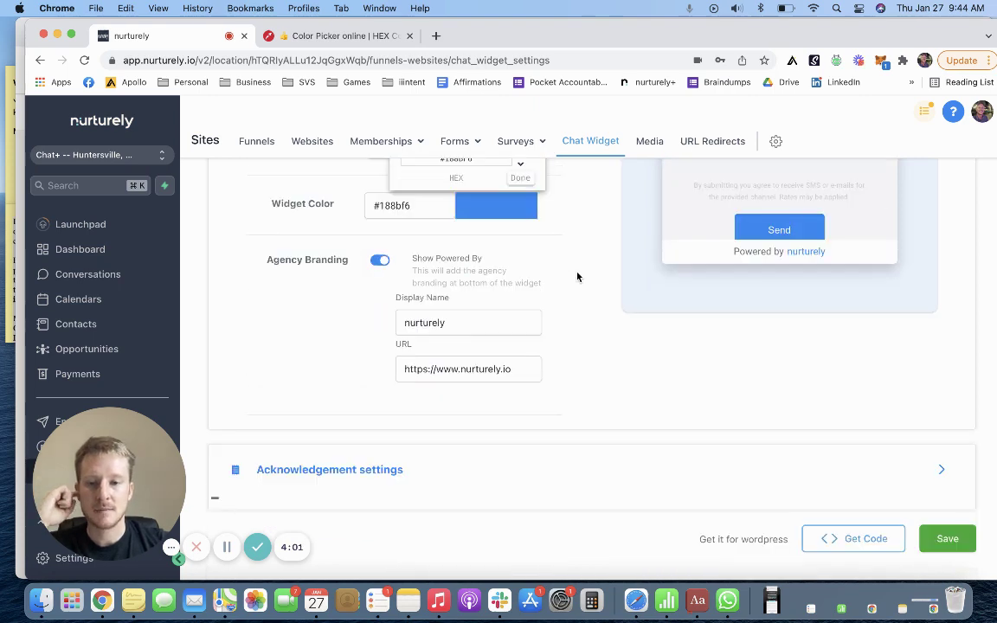
Expand Acknowledgement settings, save the chat widget, and bring up its Get Code embed dialog.
click(391, 470)
scroll(429, 228, up, 2)
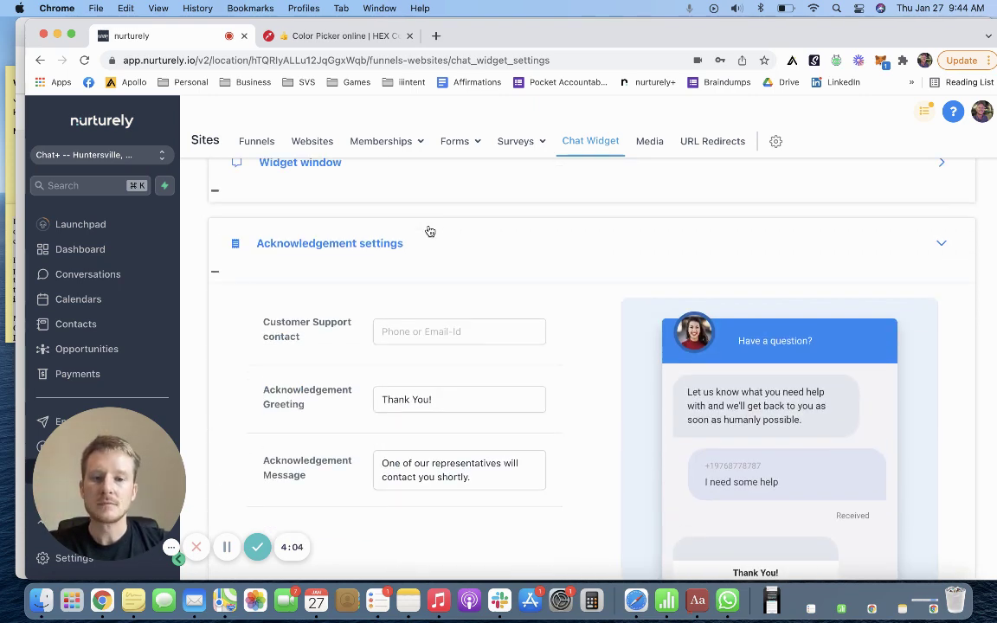
scroll(409, 348, up, 4)
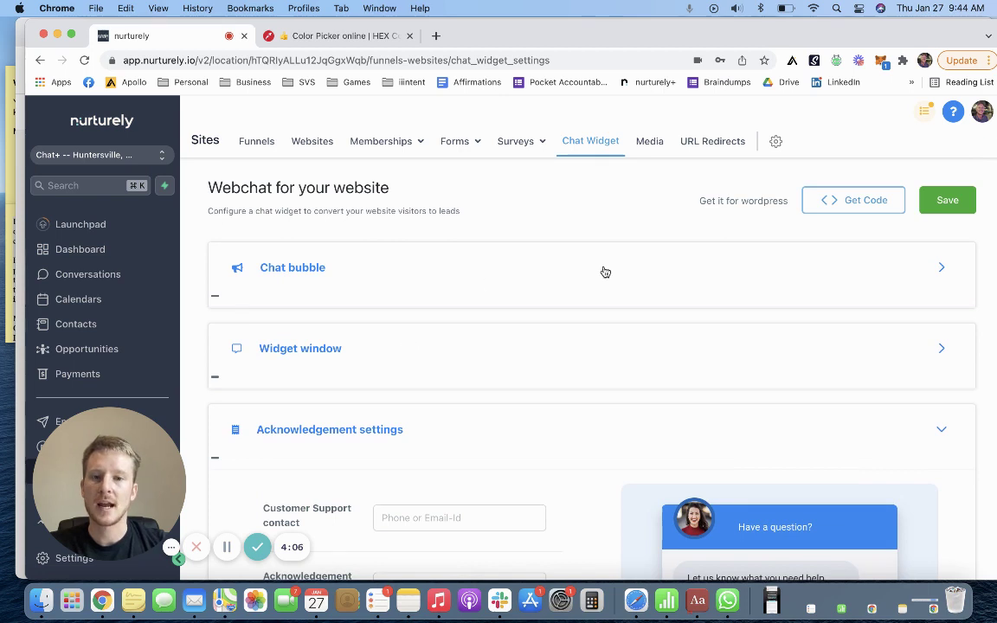
click(957, 203)
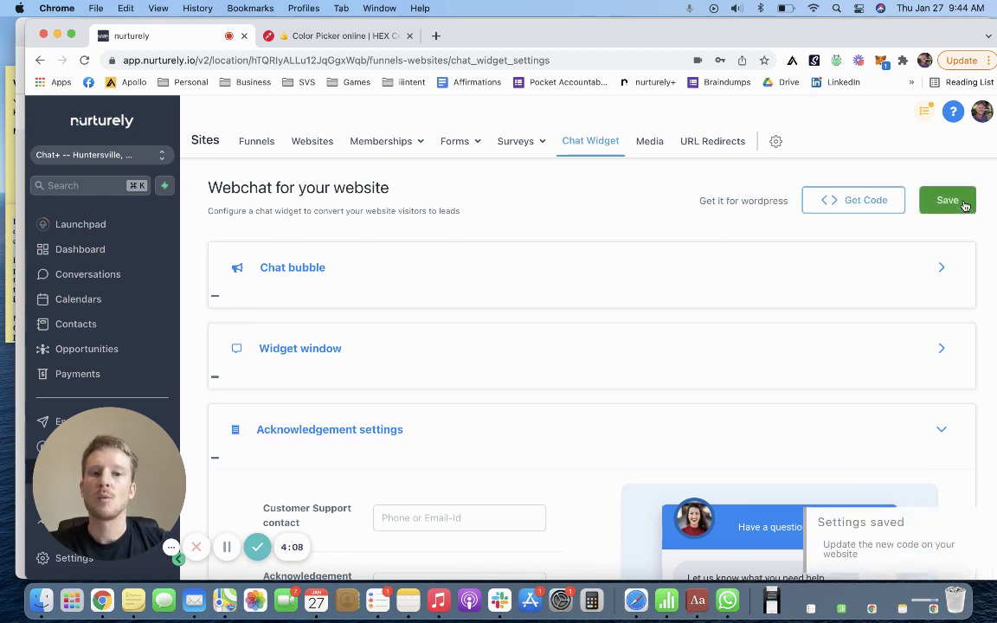
click(898, 201)
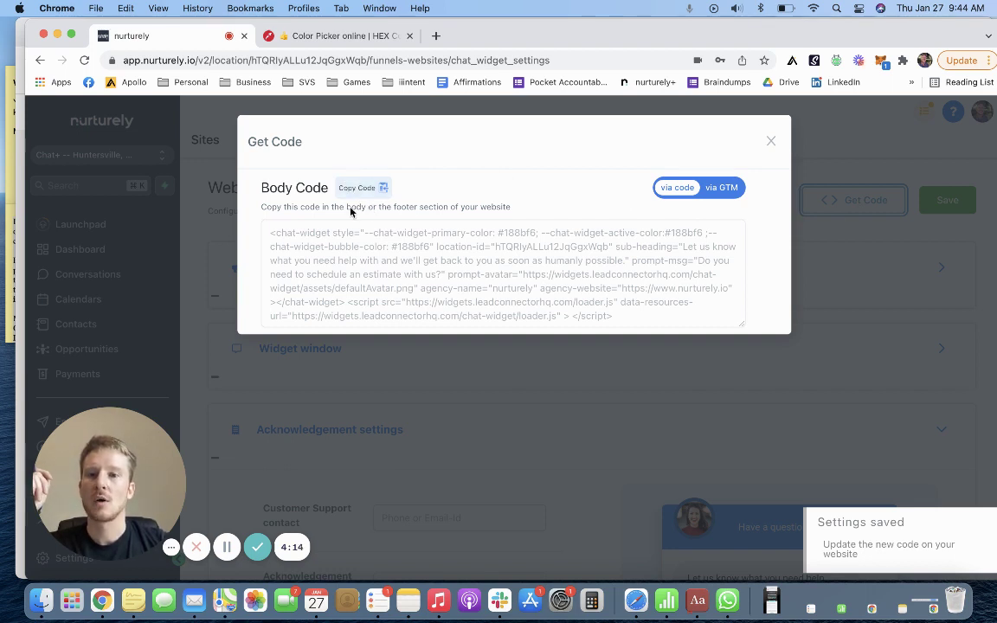
Read the code placement instructions, then copy the widget's Body Code.
double_click(268, 210)
mouse_move(297, 214)
mouse_down()
mouse_move(395, 216)
mouse_move(516, 153)
mouse_up()
click(535, 210)
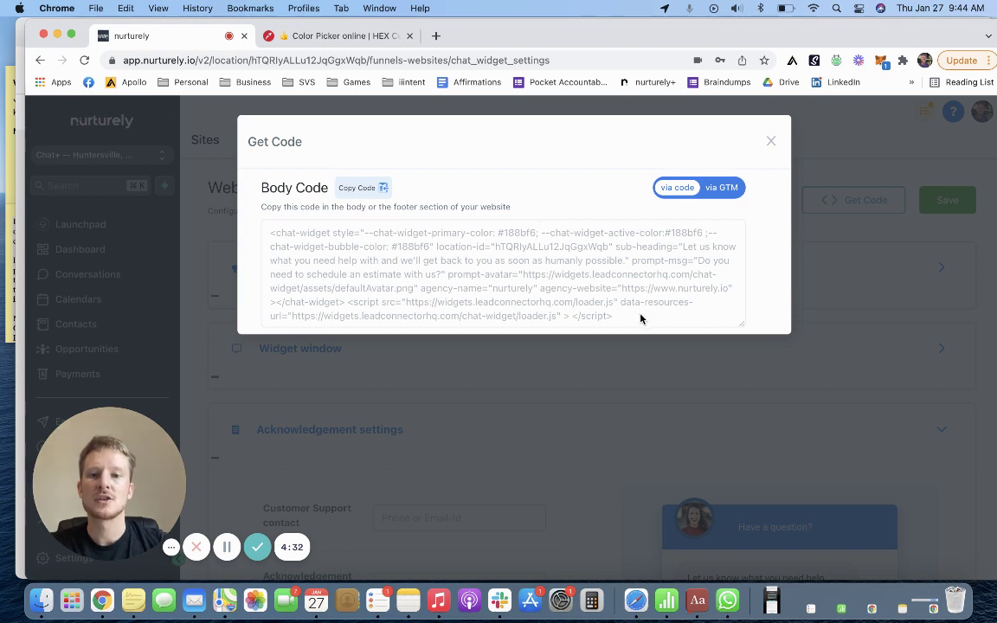
click(346, 189)
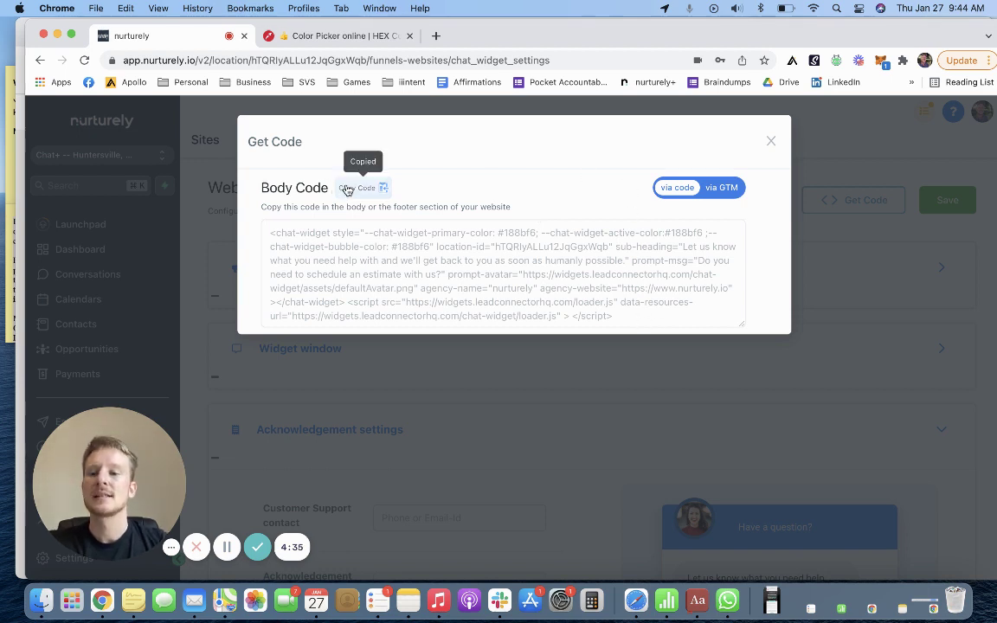